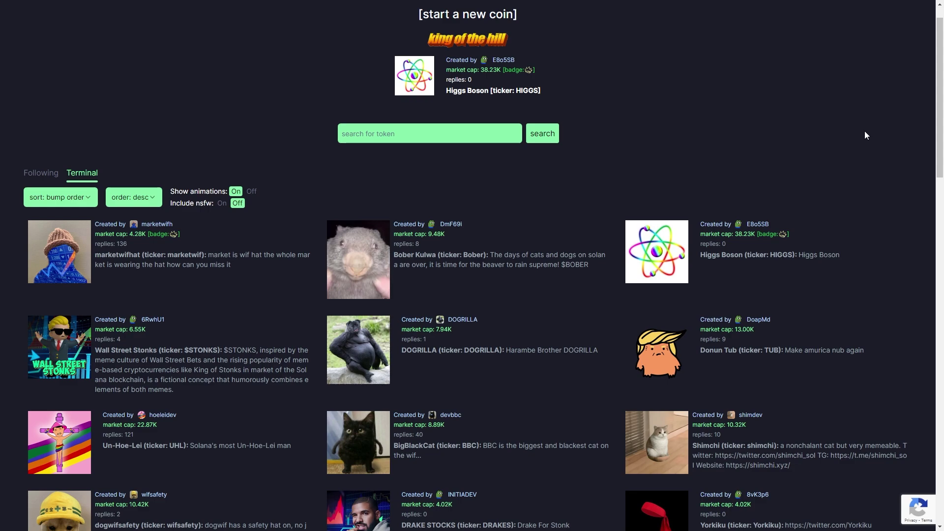
- Scroll back up to the top of the pump.fun home page
{"action": "scroll", "coordinate": [878, 137], "scroll_direction": "up", "scroll_amount": 1}
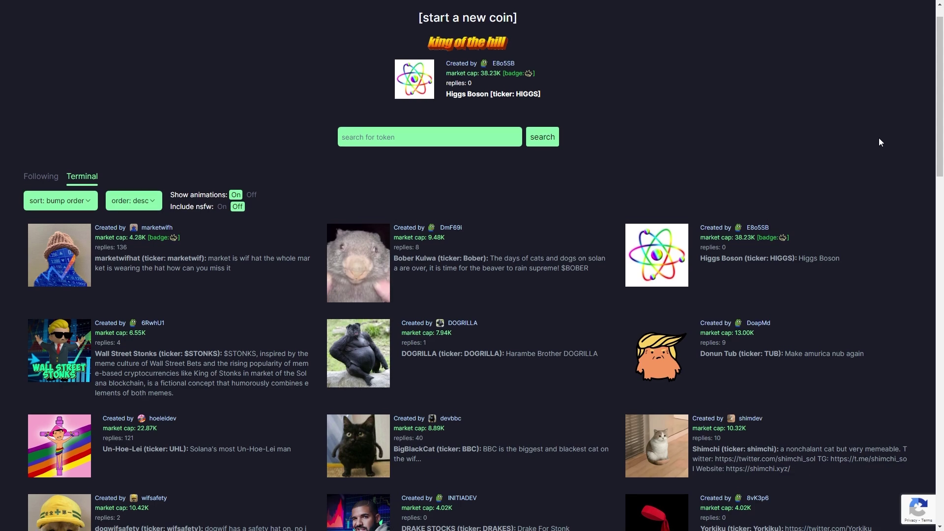
{"action": "scroll", "coordinate": [678, 130], "scroll_direction": "up", "scroll_amount": 2}
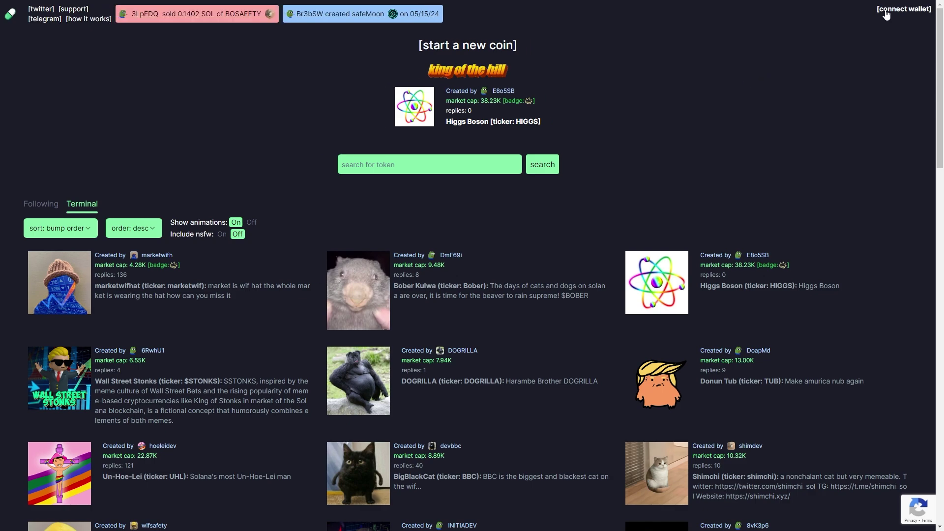
- Connect the Phantom wallet to pump.fun and approve the site's access request
{"action": "left_click", "coordinate": [907, 9]}
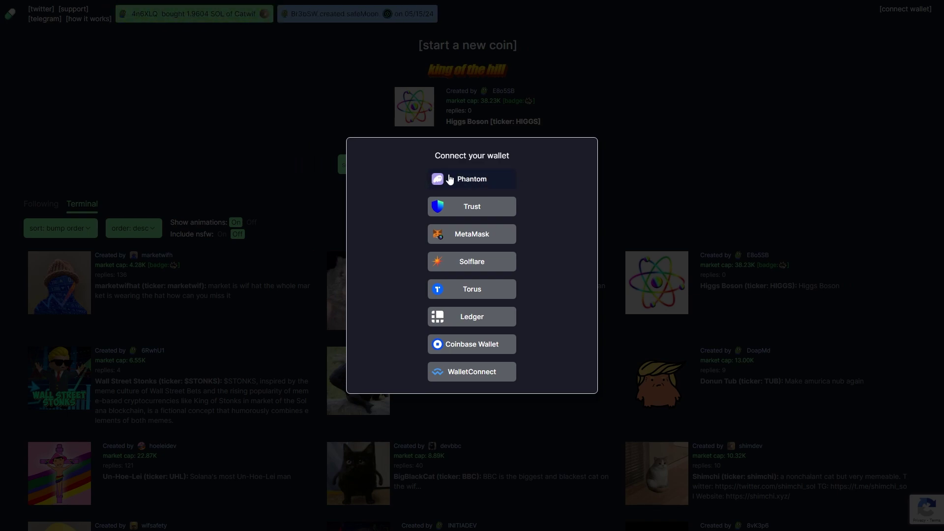
{"action": "left_click", "coordinate": [487, 179]}
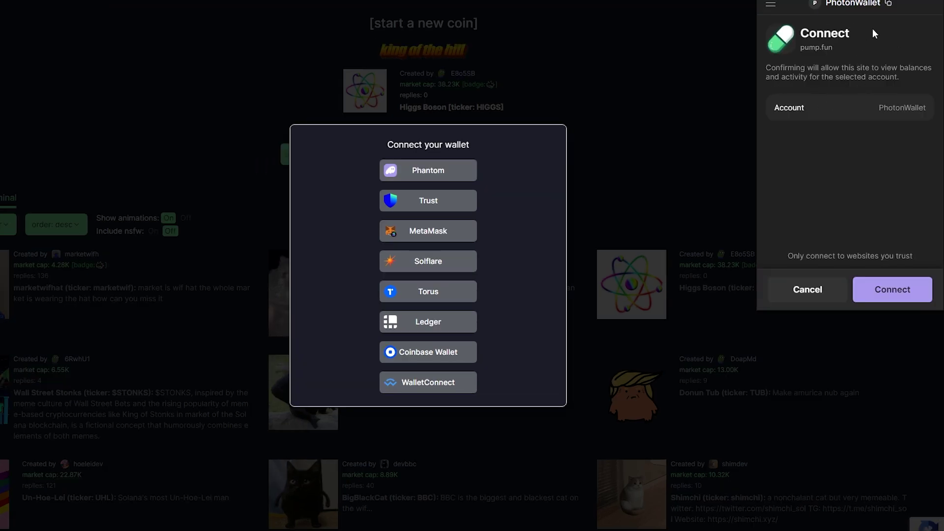
{"action": "left_click", "coordinate": [892, 290]}
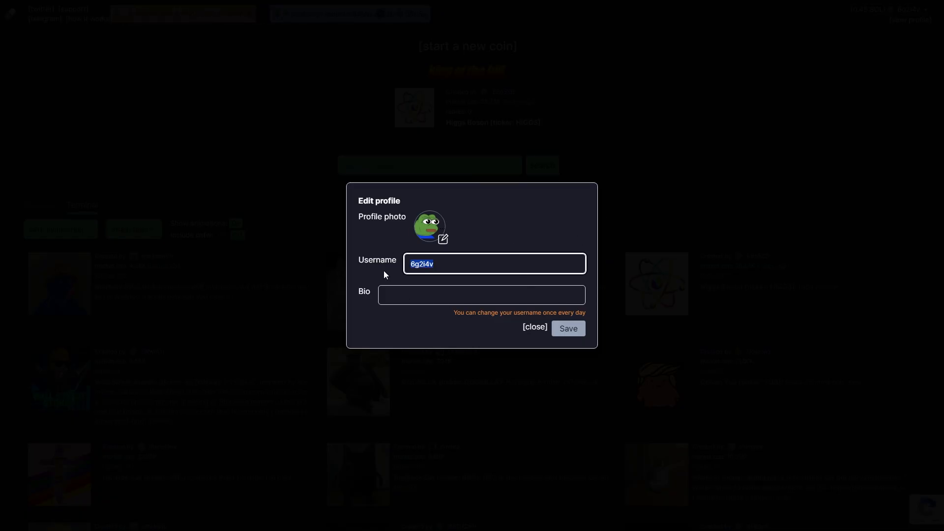
- Keep the default username, enter the bio '123' and save the profile
{"action": "left_click", "coordinate": [504, 347]}
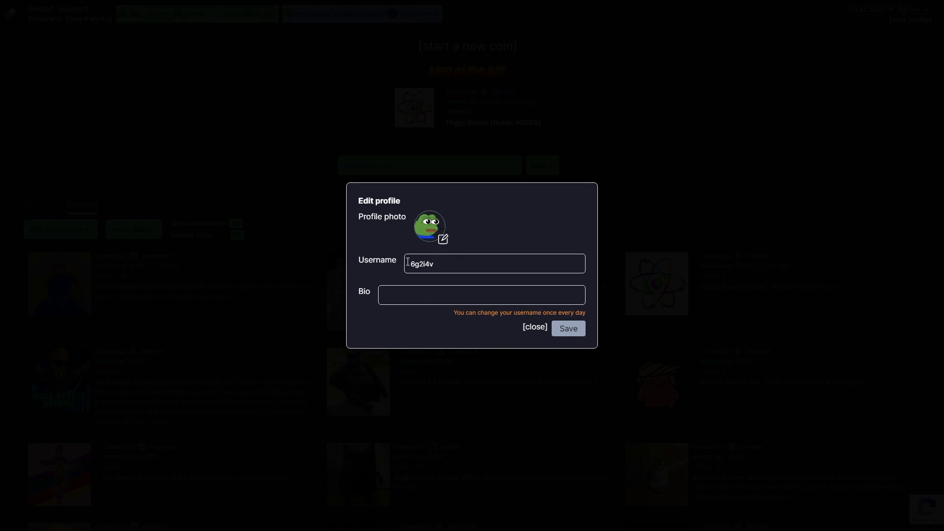
{"action": "left_click", "coordinate": [431, 294]}
{"action": "type", "text": "123"}
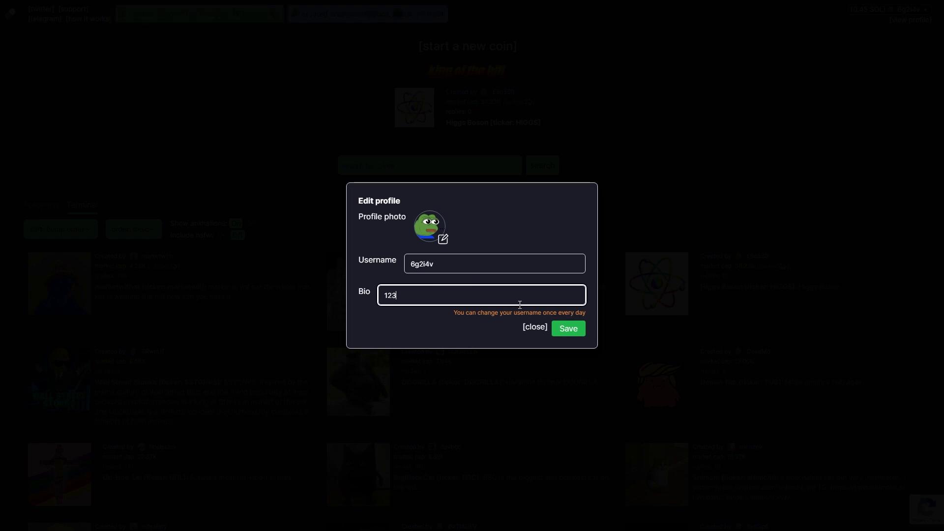
{"action": "left_click", "coordinate": [566, 329]}
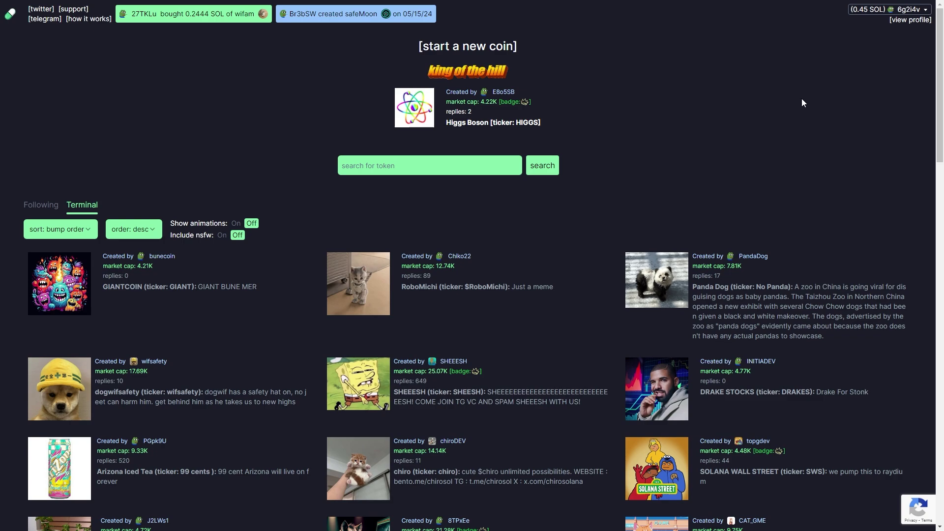
{"action": "scroll", "coordinate": [937, 103], "scroll_direction": "down", "scroll_amount": 1}
{"action": "scroll", "coordinate": [937, 103], "scroll_direction": "down", "scroll_amount": 1}
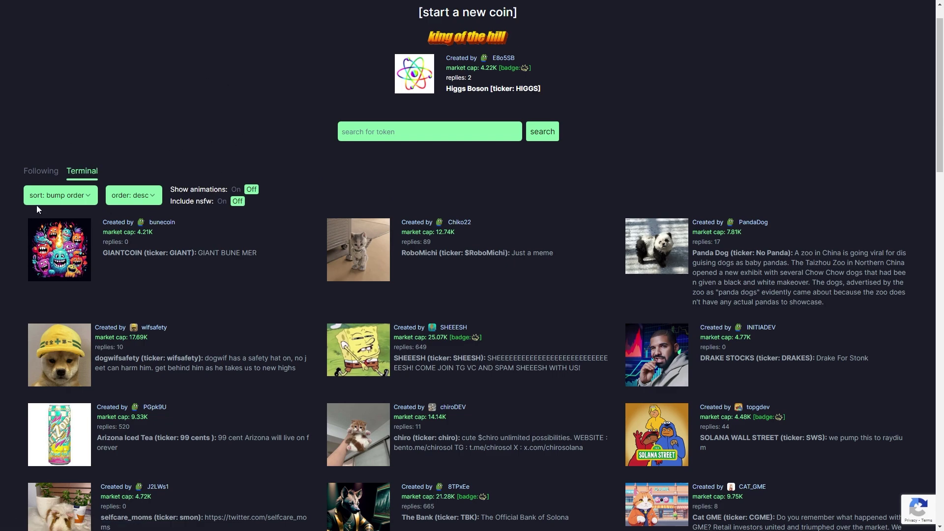
- Sort the coin board by creation time in descending order, newest first
{"action": "left_click", "coordinate": [84, 194]}
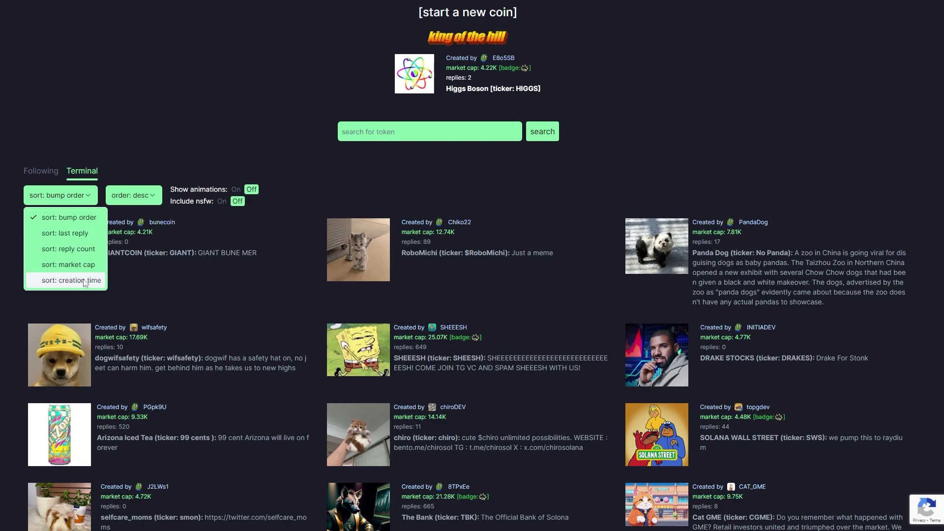
{"action": "left_click", "coordinate": [49, 281]}
{"action": "left_click", "coordinate": [126, 198]}
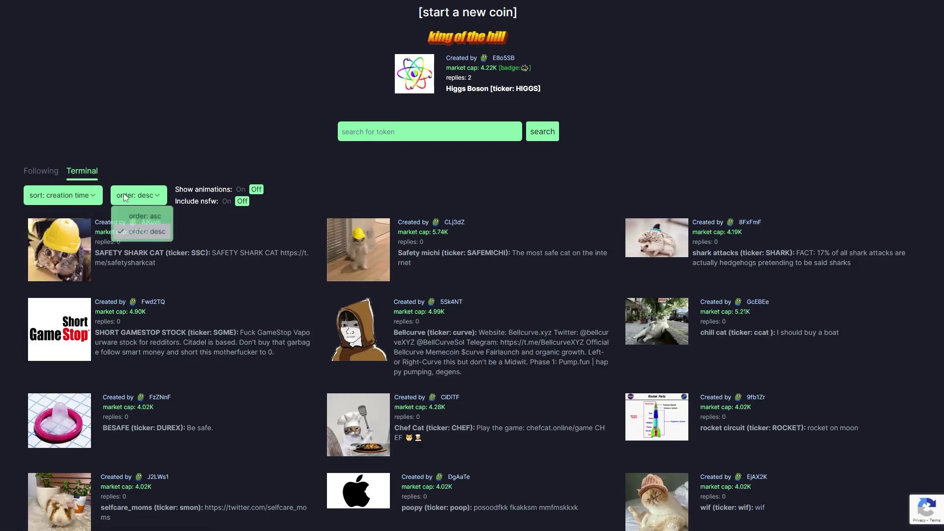
{"action": "left_click", "coordinate": [134, 233]}
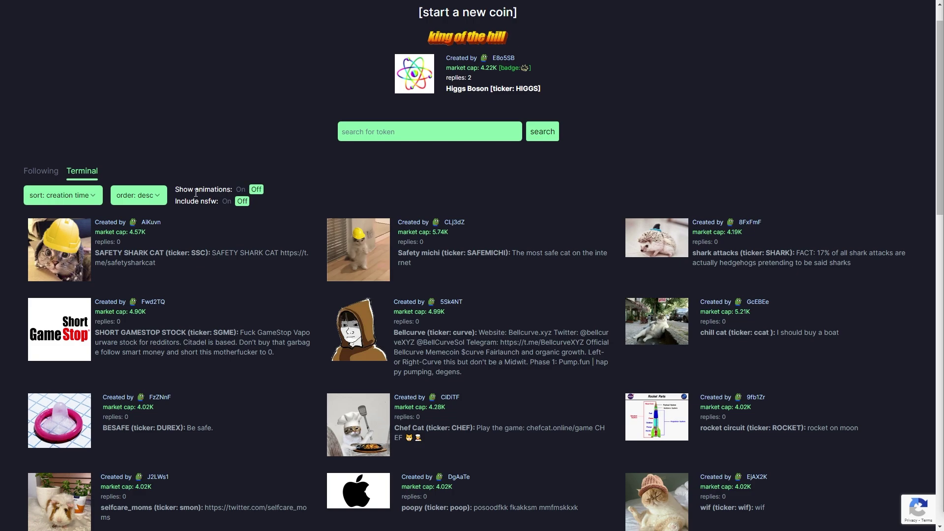
- Toggle Show animations on and back off, then scroll through the newest coins
{"action": "left_click", "coordinate": [240, 190]}
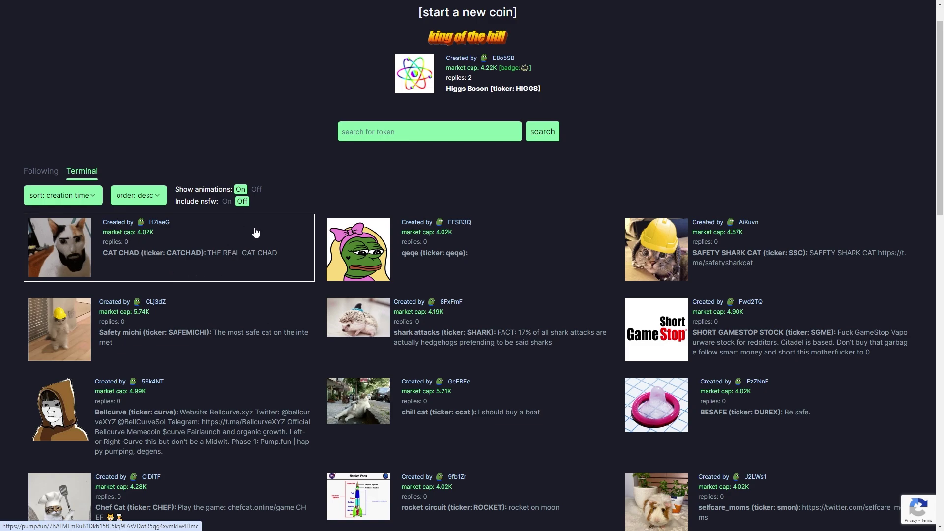
{"action": "left_click", "coordinate": [255, 191]}
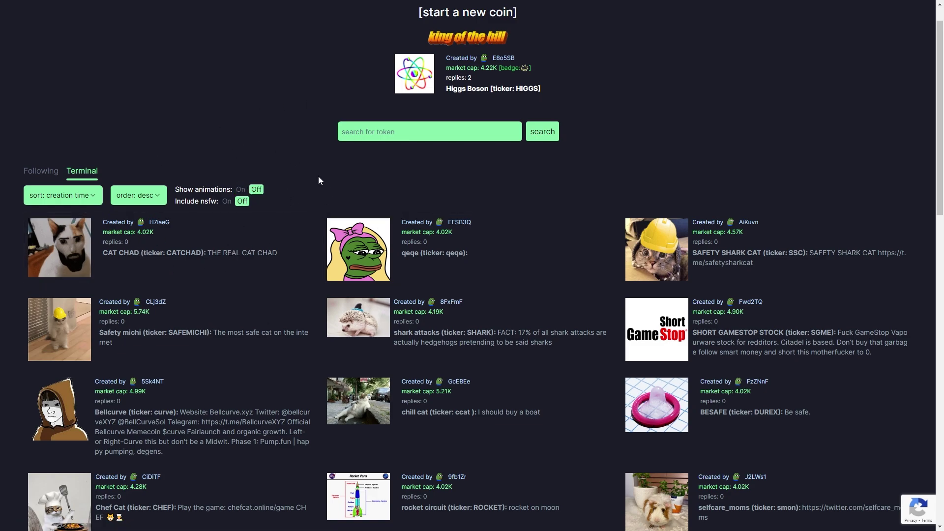
{"action": "scroll", "coordinate": [586, 249], "scroll_direction": "down", "scroll_amount": 15}
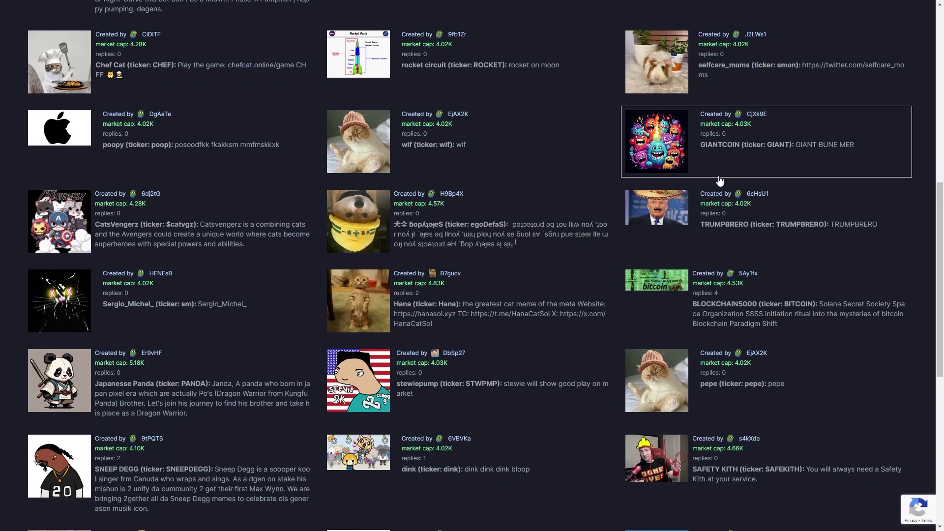
{"action": "scroll", "coordinate": [546, 204], "scroll_direction": "up", "scroll_amount": 3}
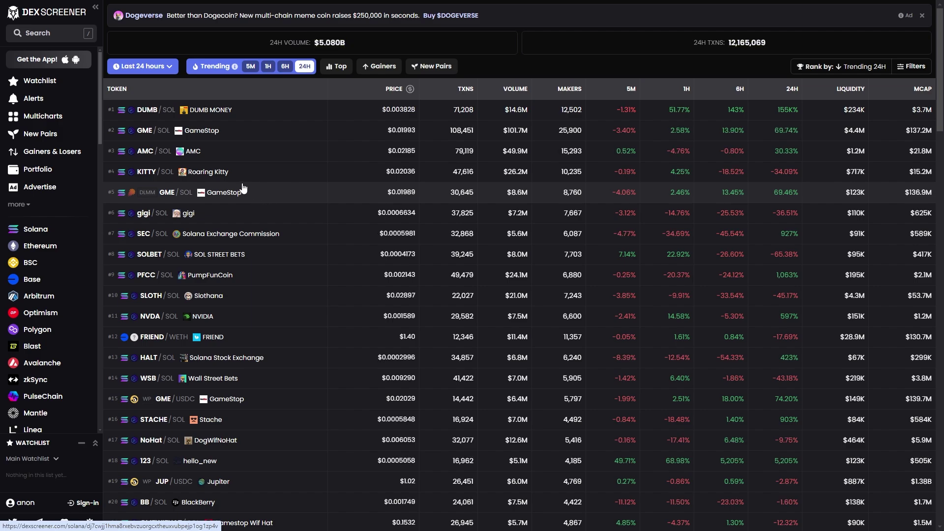
- Glance at the CAT CHAD coin, then open the SHORT GAMESTOP STOCK (SGME) page
{"action": "key", "text": "ctrl+Tab"}
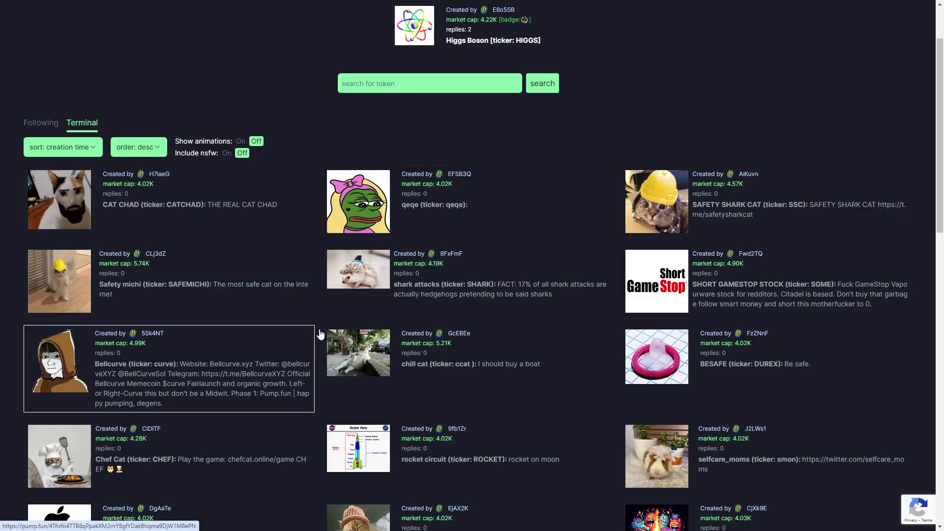
{"action": "left_click", "coordinate": [179, 201]}
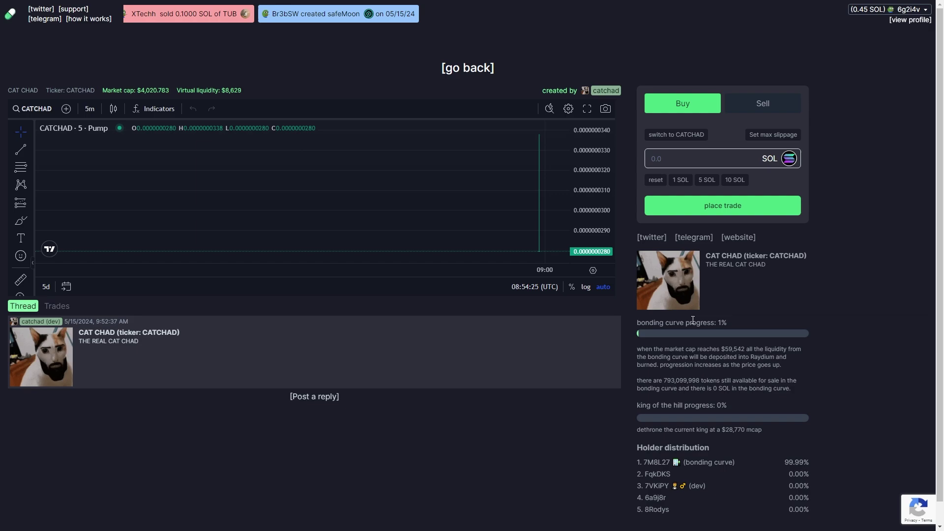
{"action": "key", "text": "alt+Left"}
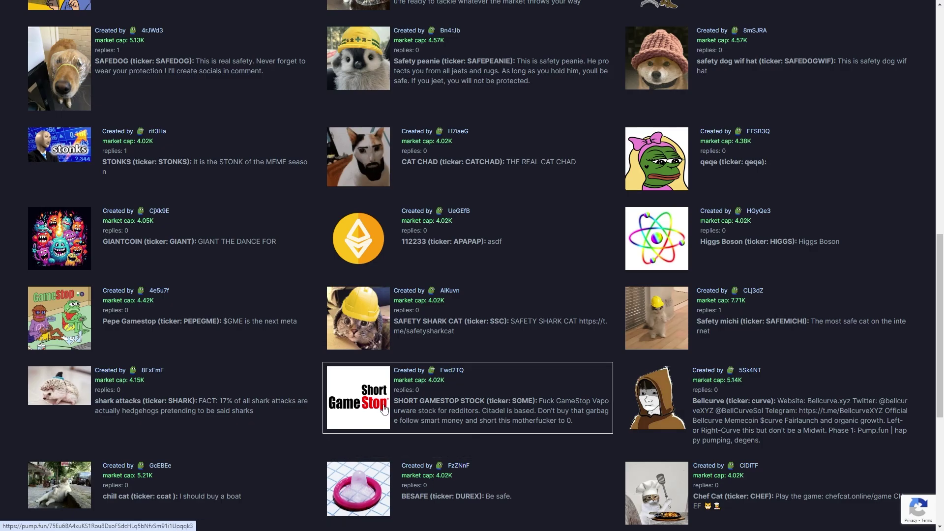
{"action": "left_click", "coordinate": [444, 407]}
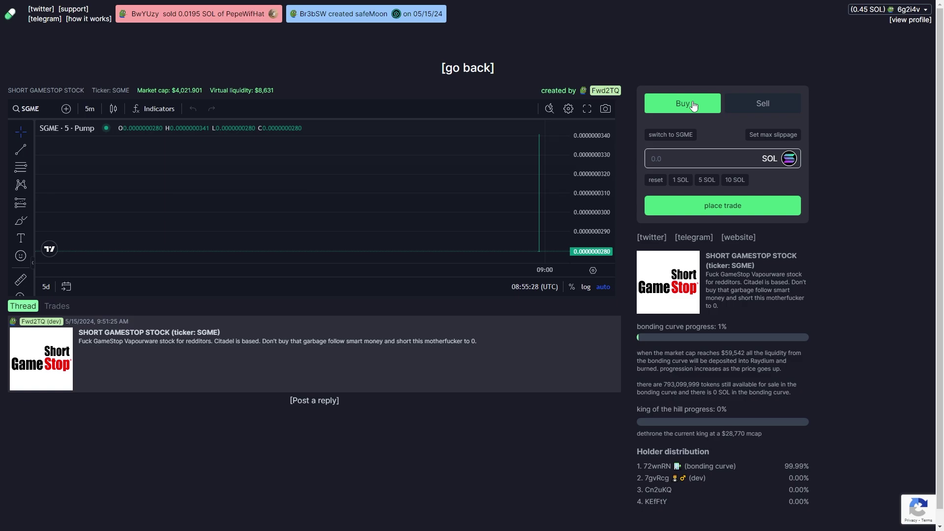
- Buy SGME for 0.01 SOL and confirm the transaction in the wallet popup
{"action": "left_click", "coordinate": [696, 155]}
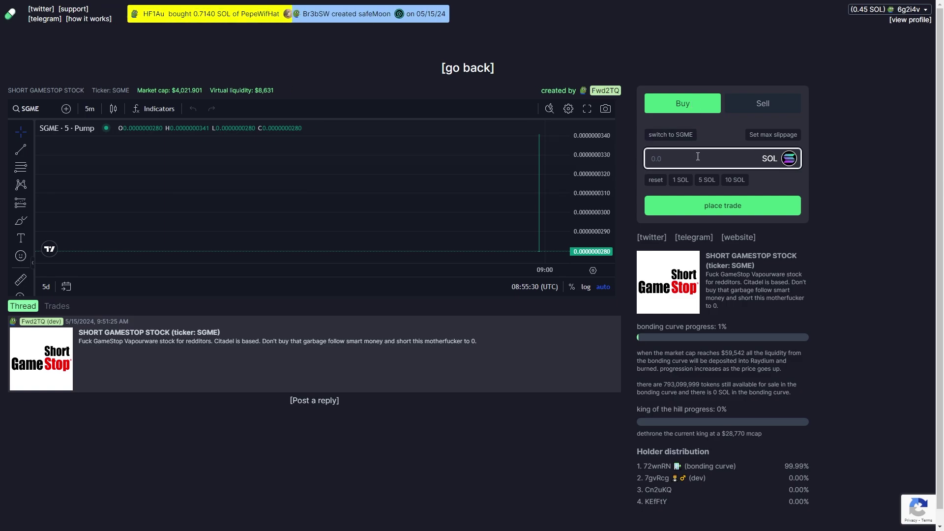
{"action": "type", "text": "0.0"}
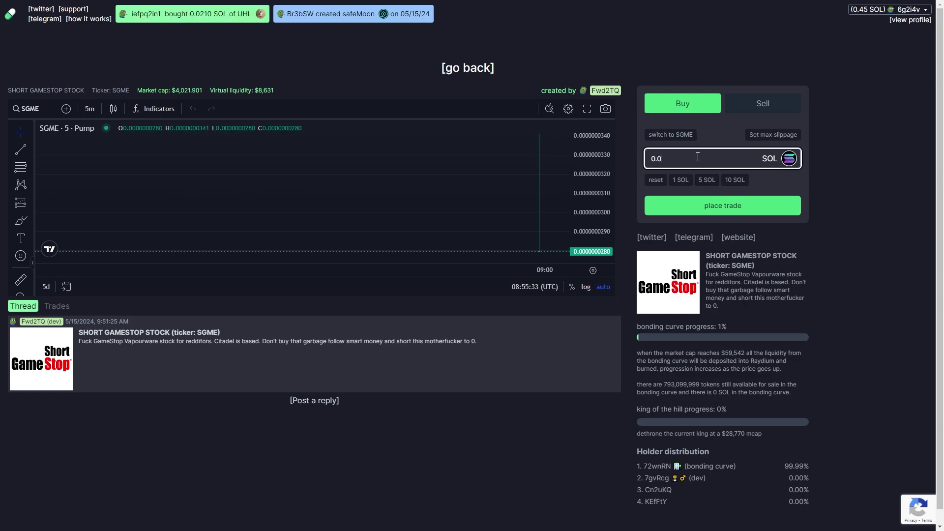
{"action": "type", "text": "1"}
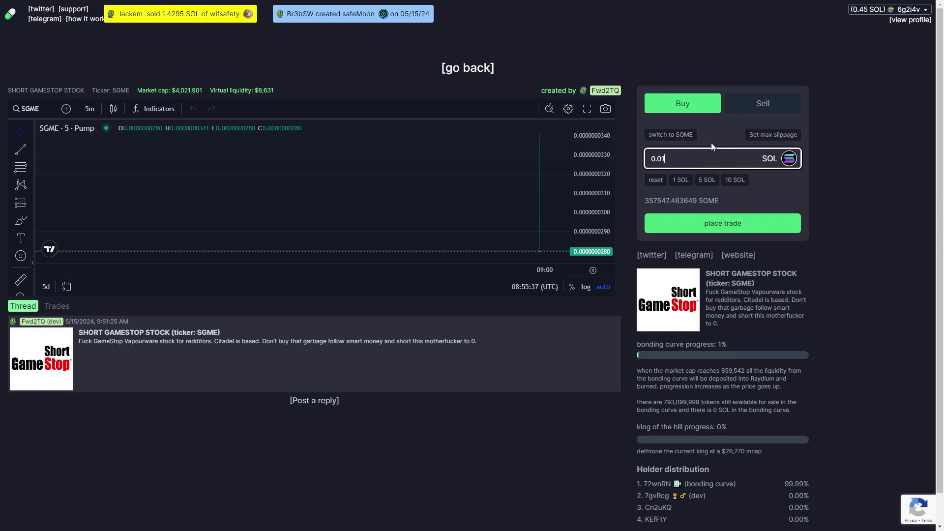
{"action": "left_click", "coordinate": [735, 224]}
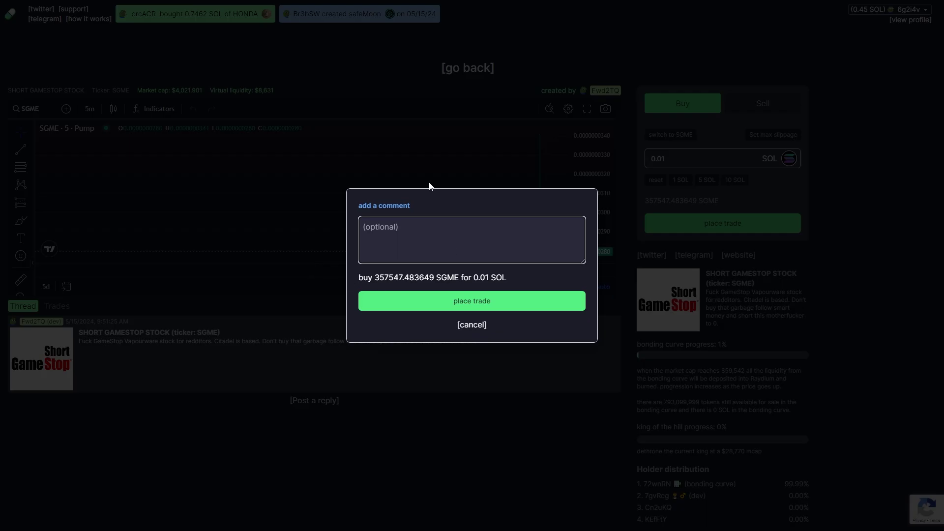
{"action": "left_click", "coordinate": [485, 295]}
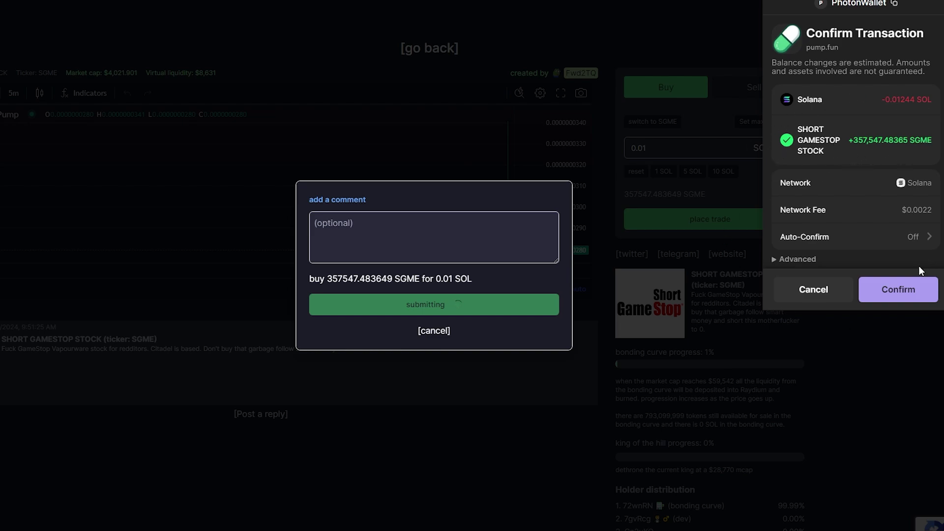
{"action": "left_click", "coordinate": [917, 282]}
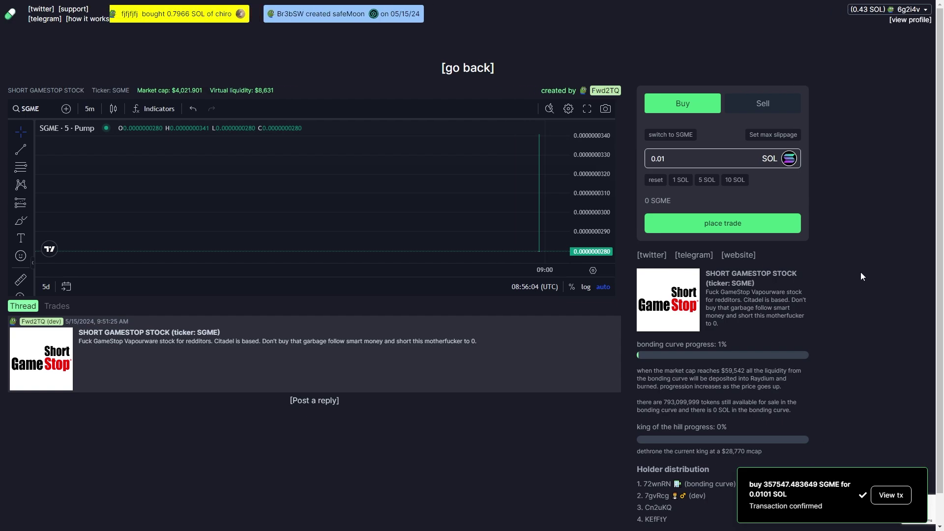
{"action": "scroll", "coordinate": [791, 331], "scroll_direction": "down", "scroll_amount": 1}
{"action": "left_click_drag", "start_coordinate": [635, 346], "coordinate": [797, 388]}
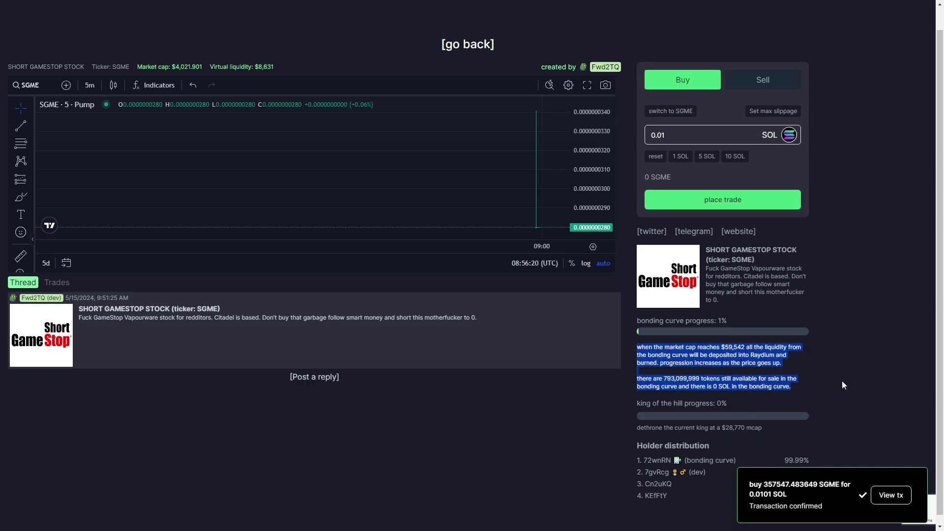
{"action": "left_click", "coordinate": [659, 368]}
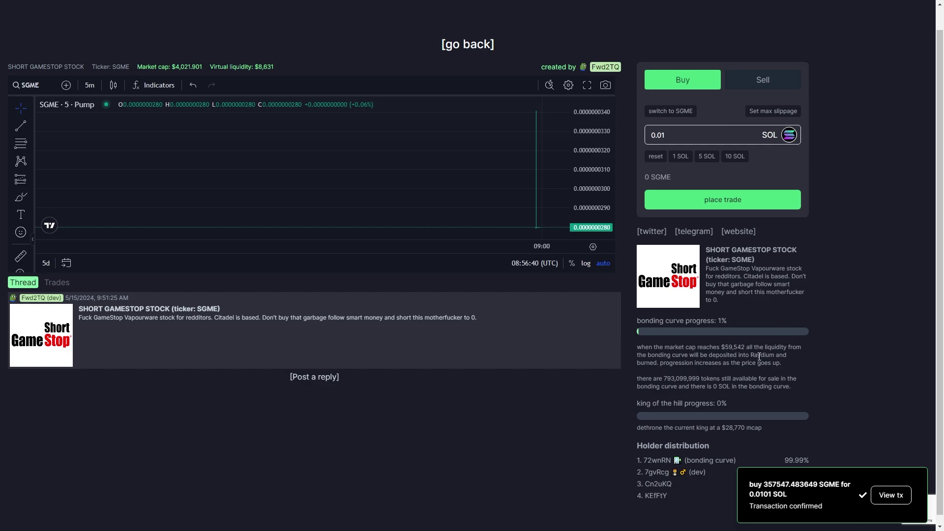
{"action": "left_click_drag", "start_coordinate": [202, 67], "coordinate": [137, 66]}
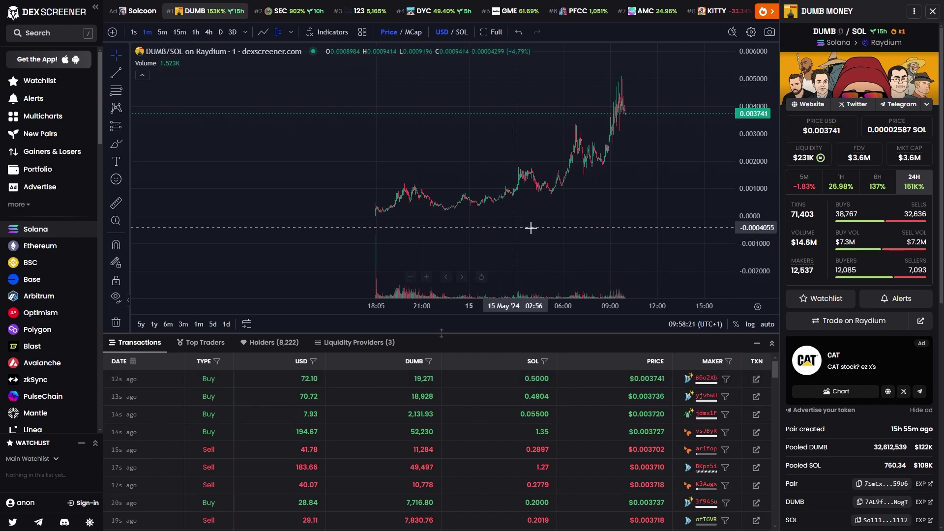
- Measure the DUMB/SOL climb with a Price Range box from low to peak, then return to SGME
{"action": "left_click", "coordinate": [116, 126]}
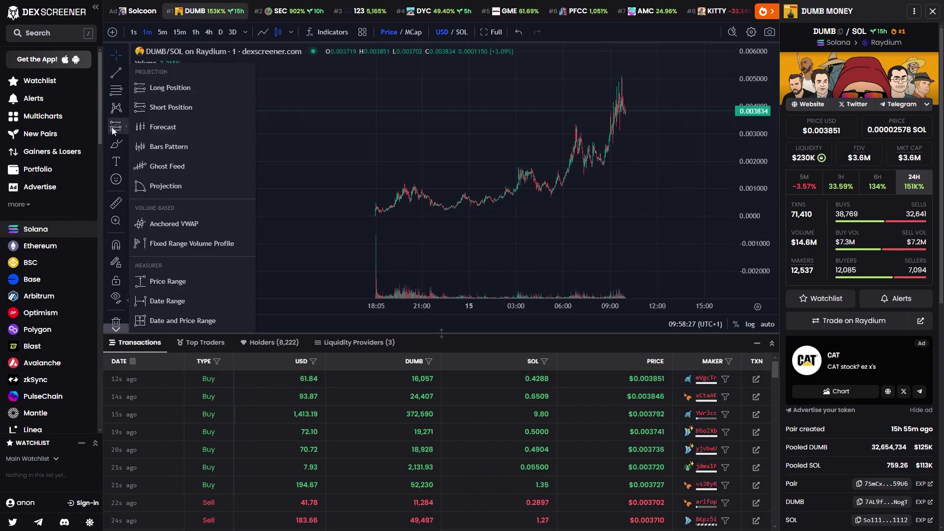
{"action": "left_click", "coordinate": [179, 277]}
{"action": "left_click", "coordinate": [343, 216]}
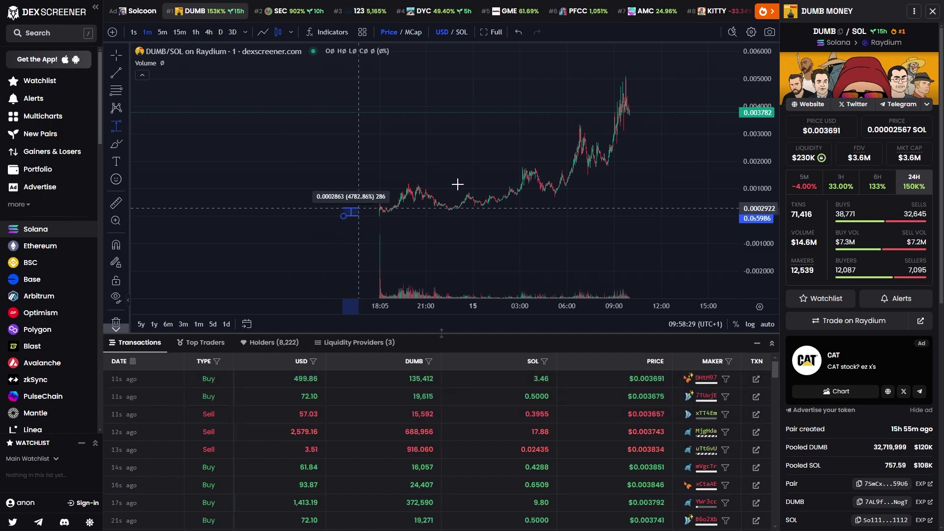
{"action": "left_click", "coordinate": [699, 76]}
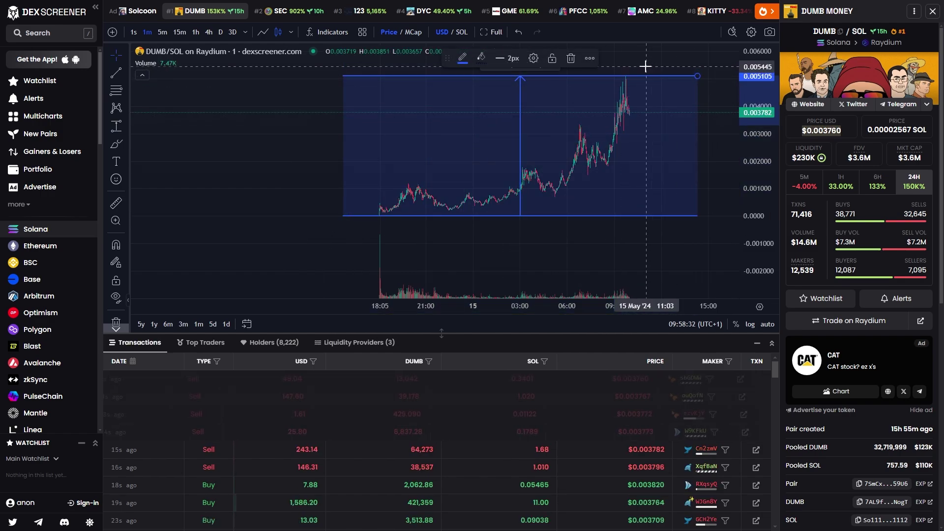
{"action": "left_click_drag", "start_coordinate": [595, 74], "coordinate": [584, 122]}
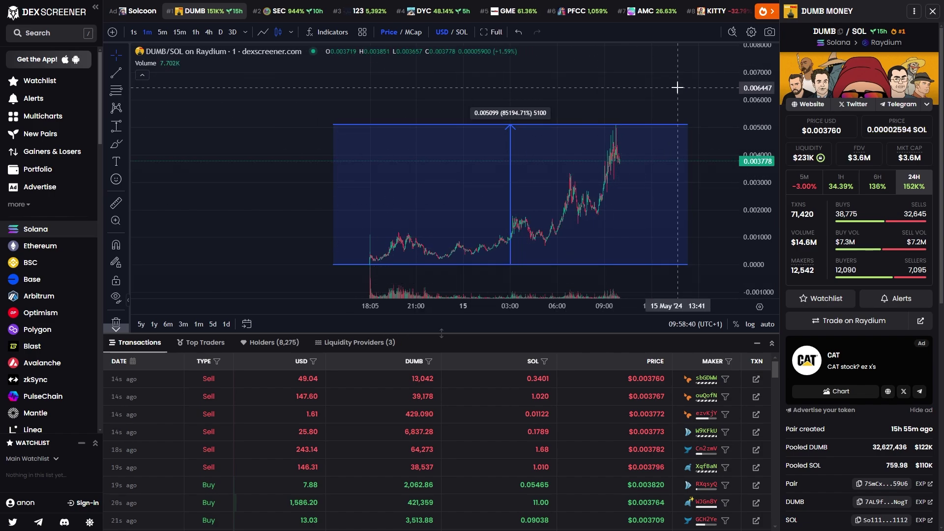
{"action": "key", "text": "ctrl+Tab"}
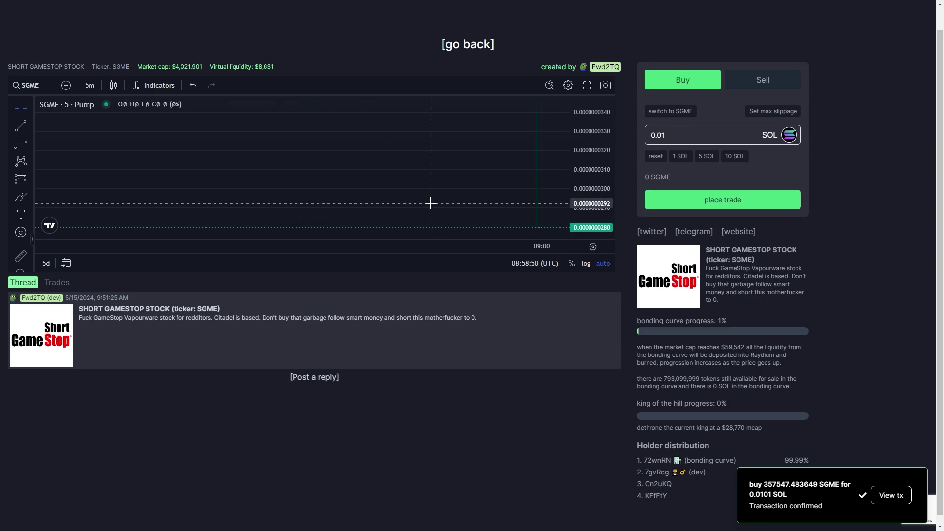
- Sell 100% of the 357547.483649 SGME holding and confirm it in the wallet popup
{"action": "left_click", "coordinate": [763, 80]}
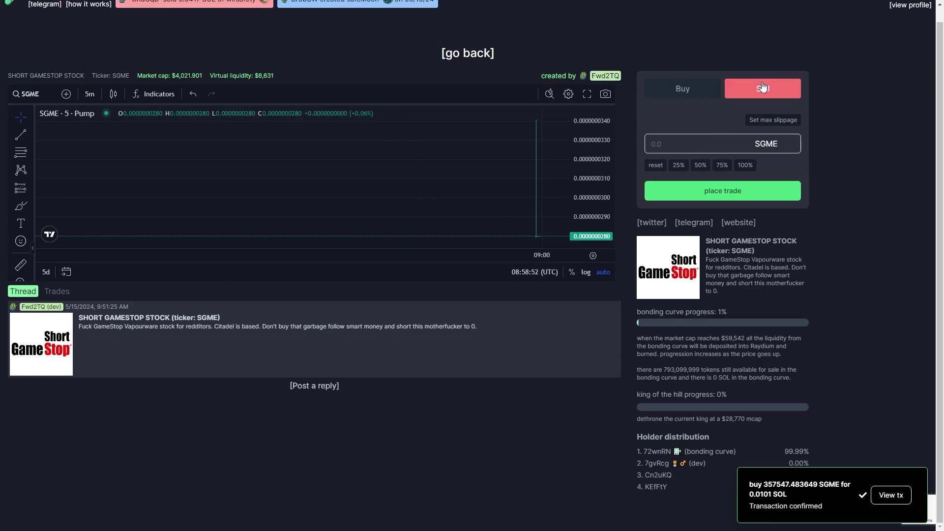
{"action": "left_click", "coordinate": [744, 166]}
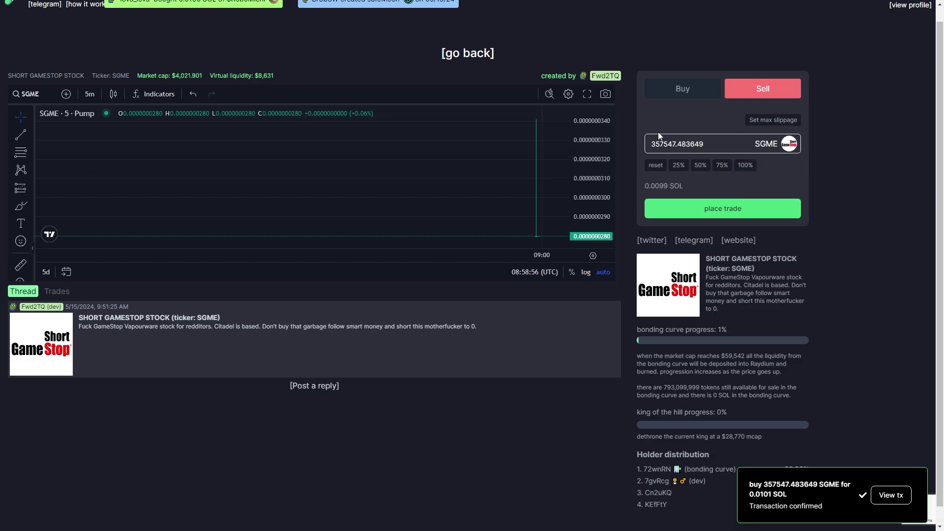
{"action": "left_click", "coordinate": [767, 213]}
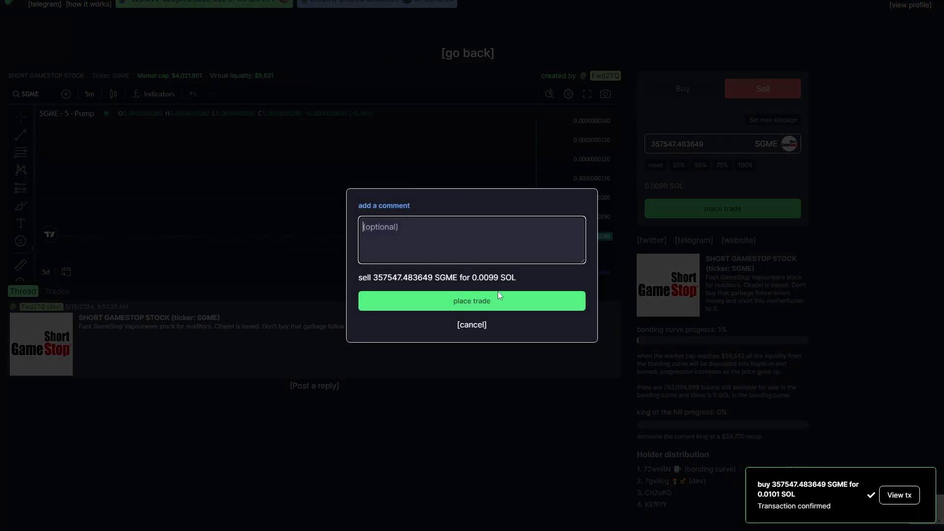
{"action": "left_click", "coordinate": [530, 296]}
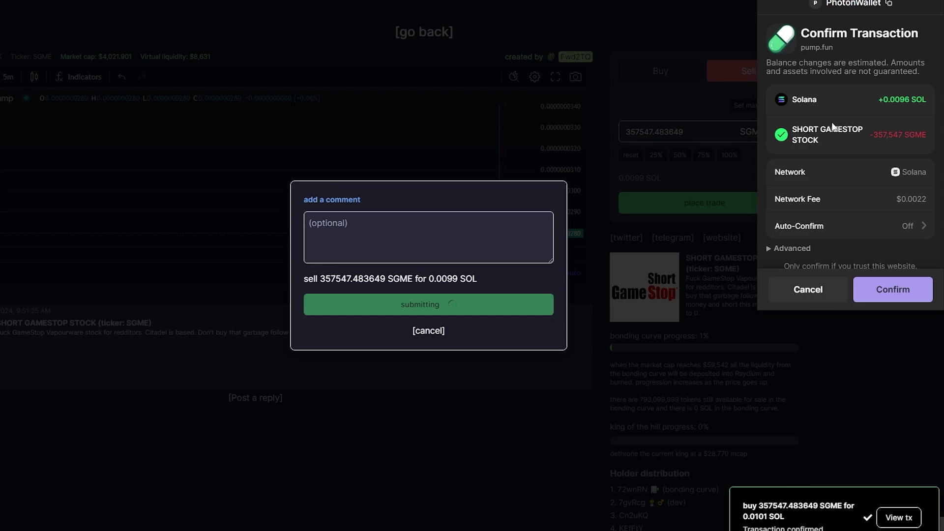
{"action": "left_click", "coordinate": [888, 294]}
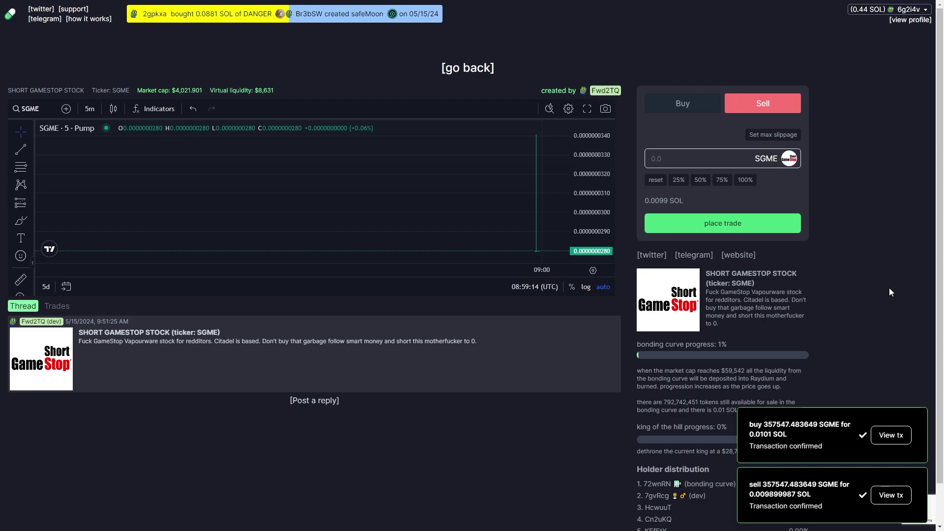
- Open the profile and browse its replies, notifications and coins held tabs
{"action": "key", "text": "alt+Left"}
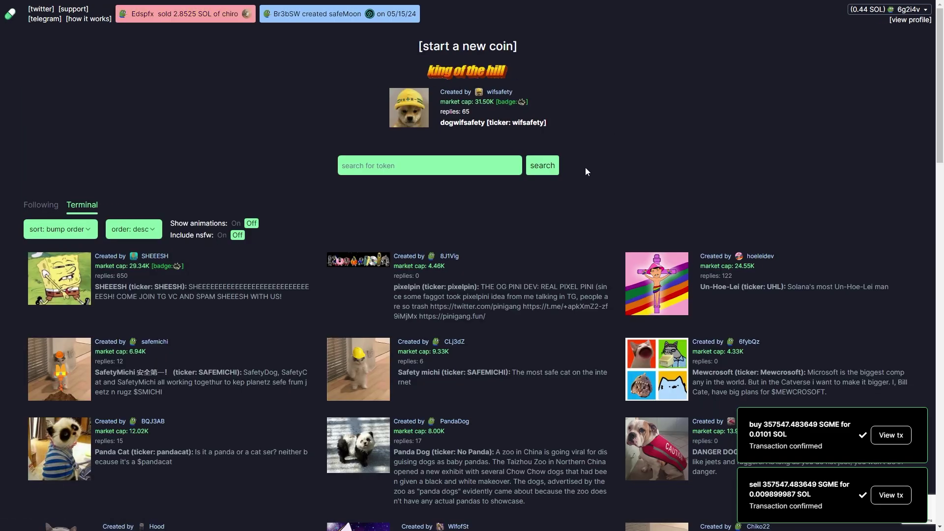
{"action": "left_click", "coordinate": [896, 21]}
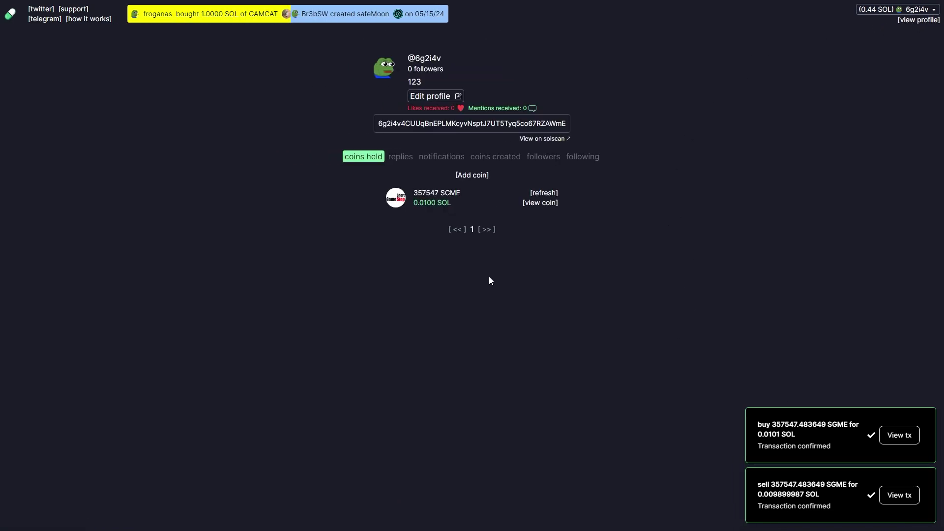
{"action": "left_click", "coordinate": [399, 154]}
{"action": "left_click", "coordinate": [439, 156]}
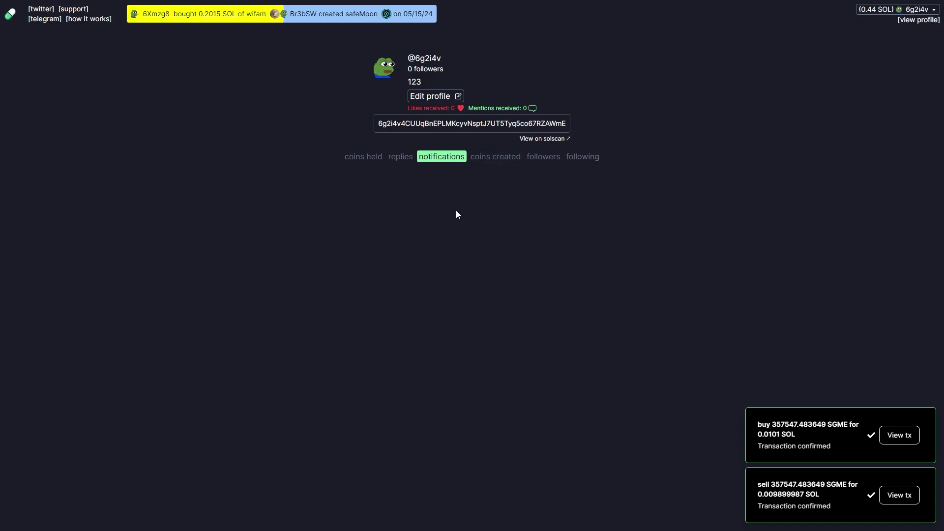
{"action": "left_click", "coordinate": [379, 157]}
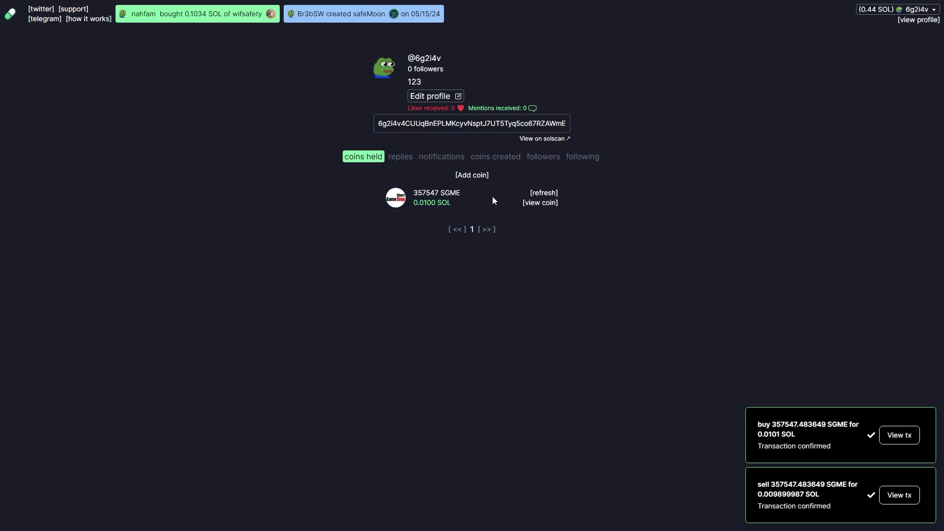
- Open the SGME coin from the coins held list, then return to the coin listing
{"action": "left_click_drag", "start_coordinate": [374, 196], "coordinate": [463, 196]}
{"action": "left_click", "coordinate": [475, 196]}
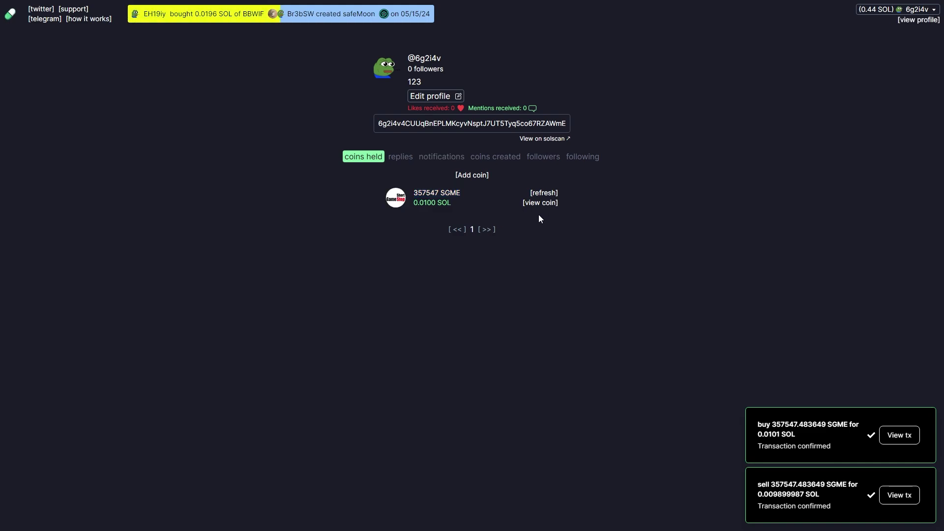
{"action": "left_click", "coordinate": [553, 203]}
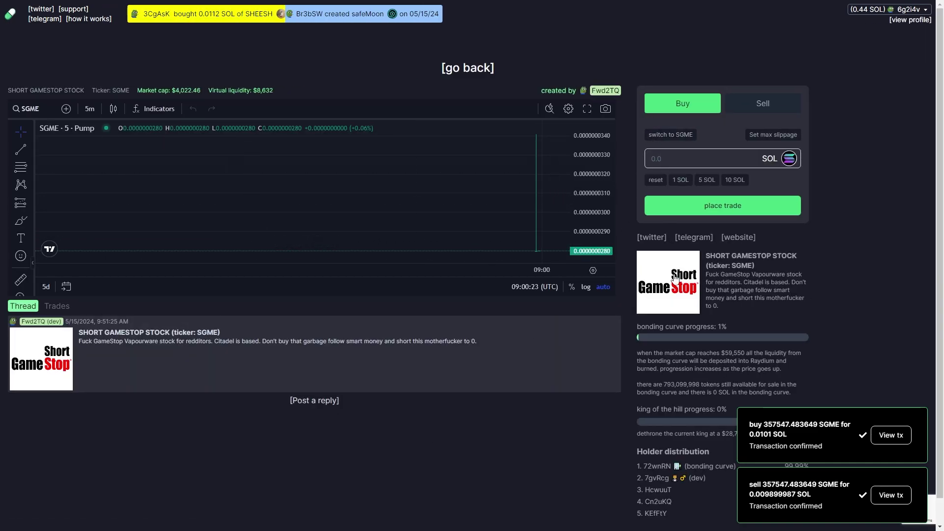
{"action": "key", "text": "alt+Left"}
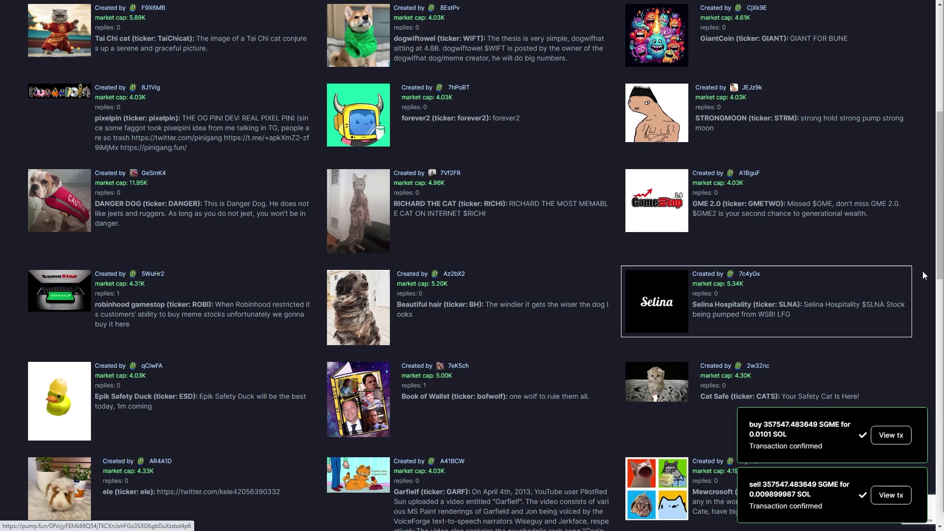